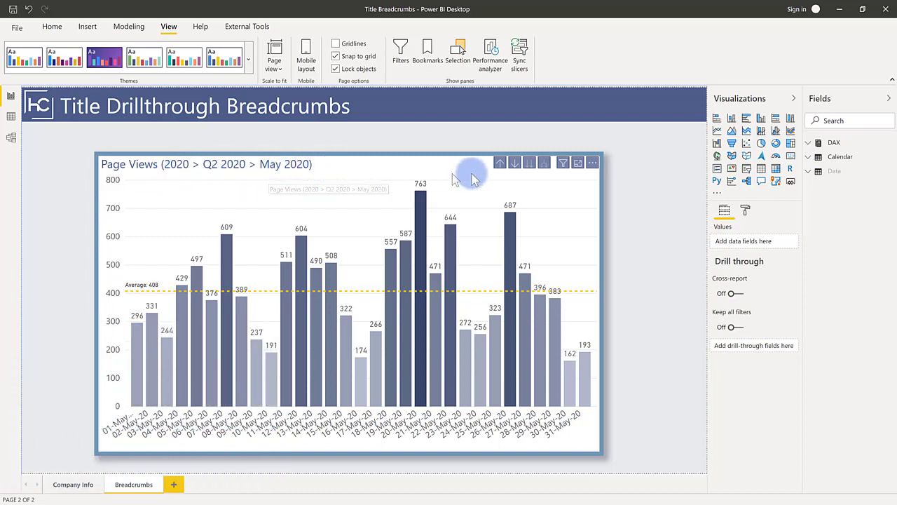
# Step: Bring up the Page Views chart's header drill controls
pyautogui.moveTo(563, 164)
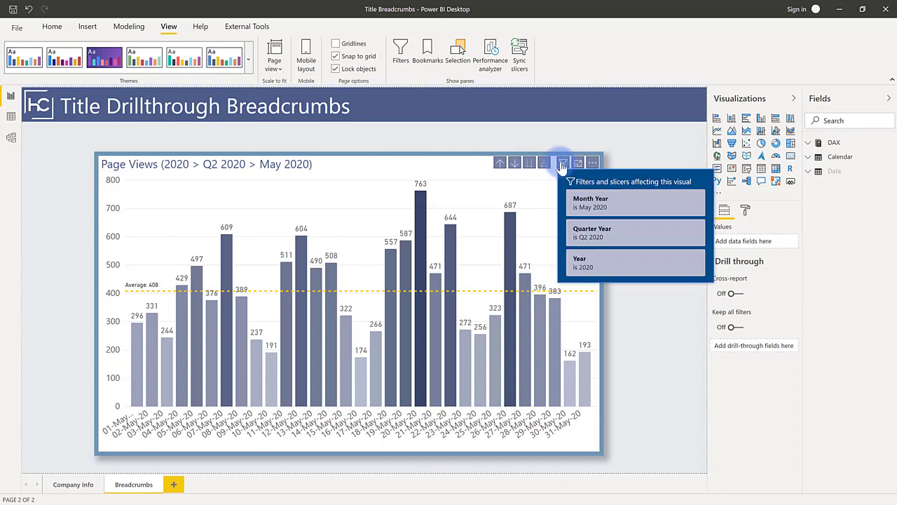
# Step: Drill up once, then turn on drill mode and drill through 2020 and Q2 2020 into May 2020's days
pyautogui.click(500, 165)
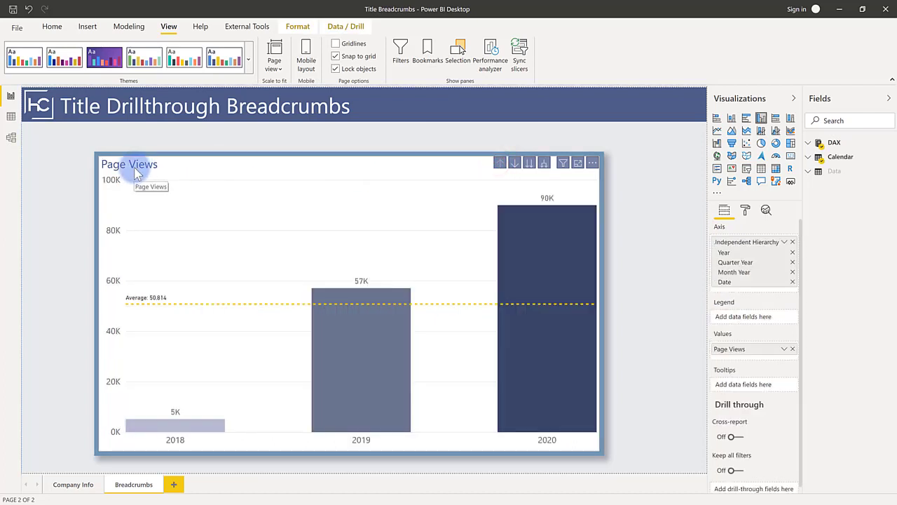
pyautogui.click(514, 164)
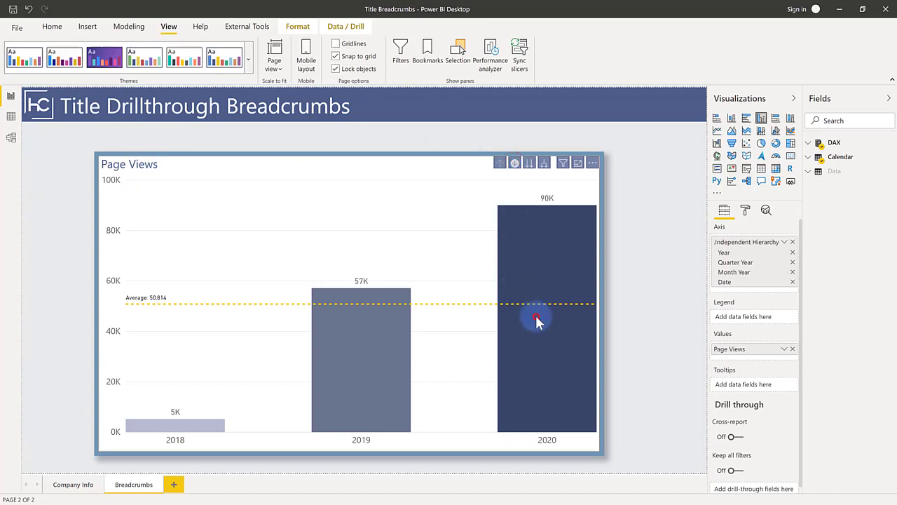
pyautogui.click(535, 314)
pyautogui.click(369, 273)
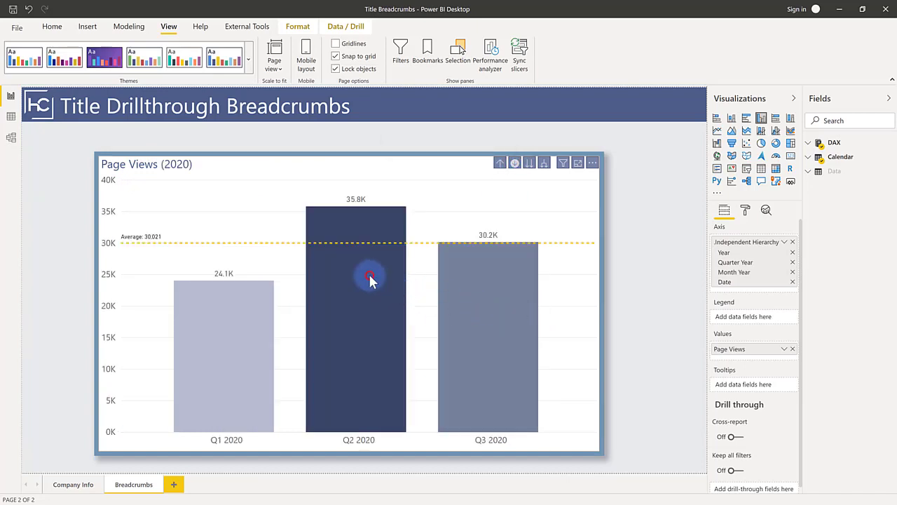
pyautogui.click(489, 274)
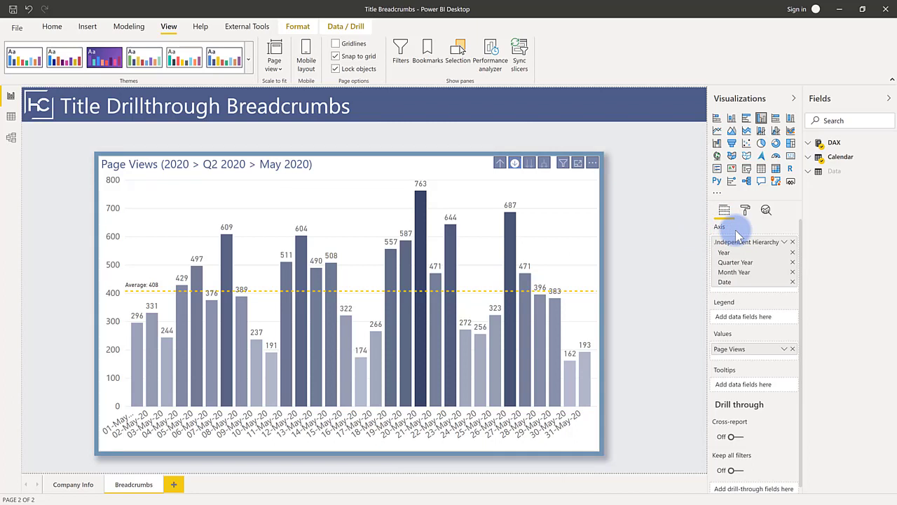
# Step: Expand and collapse the Calendar table's fields, then reselect the Page Views chart
pyautogui.click(811, 157)
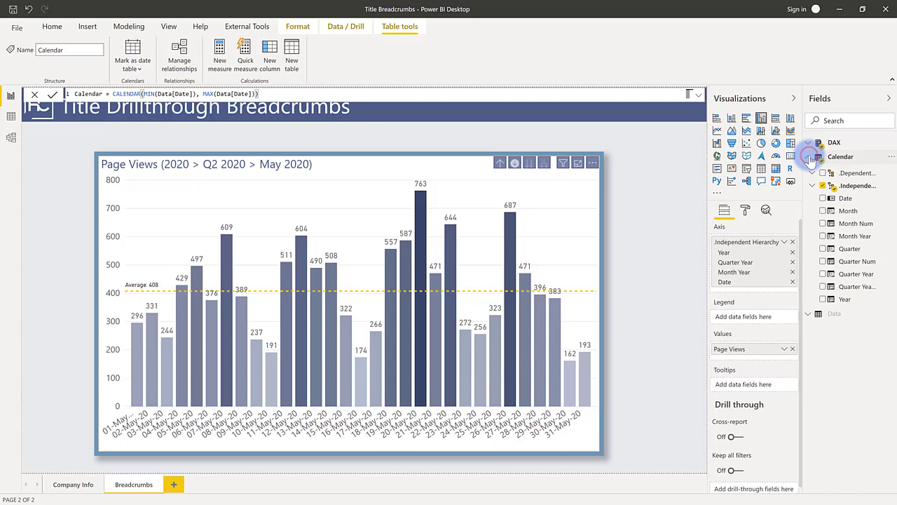
pyautogui.click(810, 157)
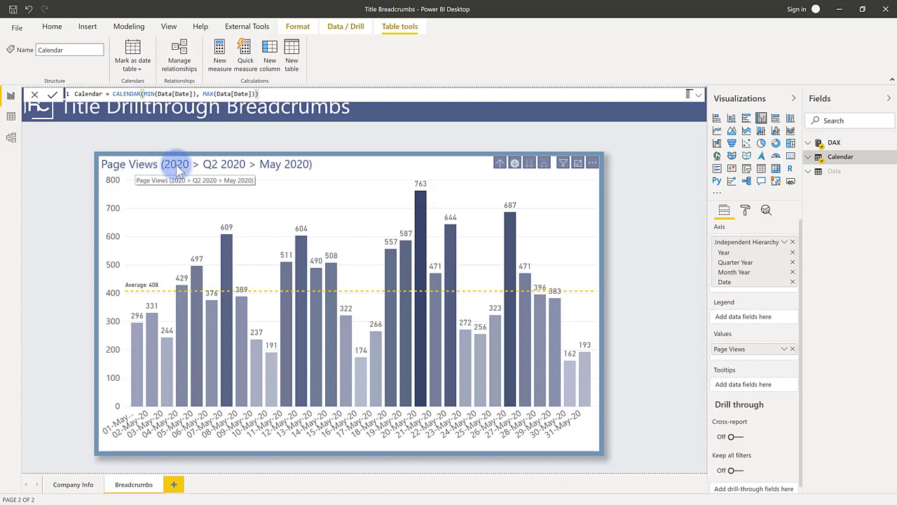
pyautogui.click(185, 167)
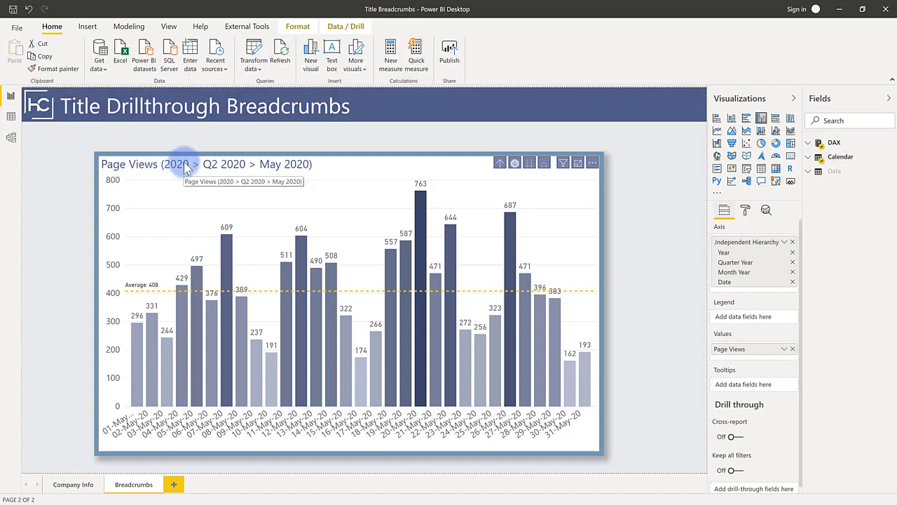
# Step: Confirm the title text's conditional formatting uses Field value 'Breadcrumb Title', then cancel unchanged
pyautogui.click(745, 209)
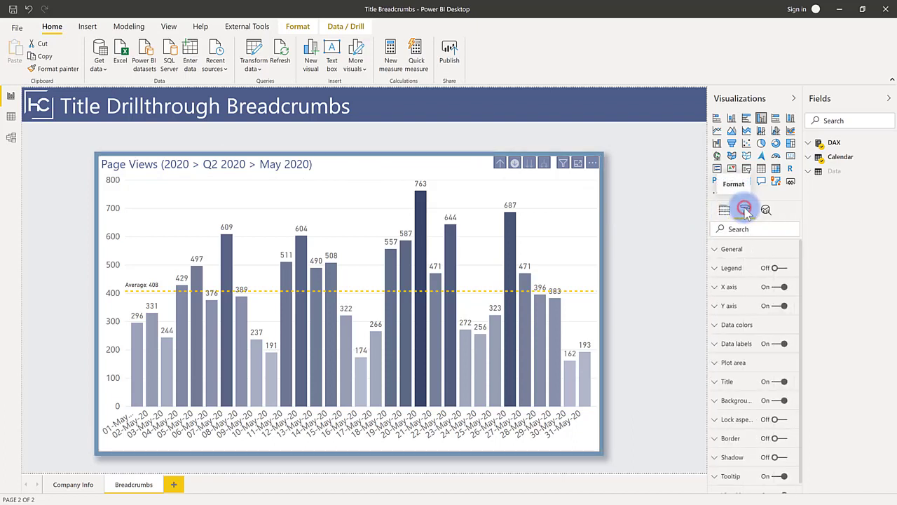
pyautogui.click(724, 382)
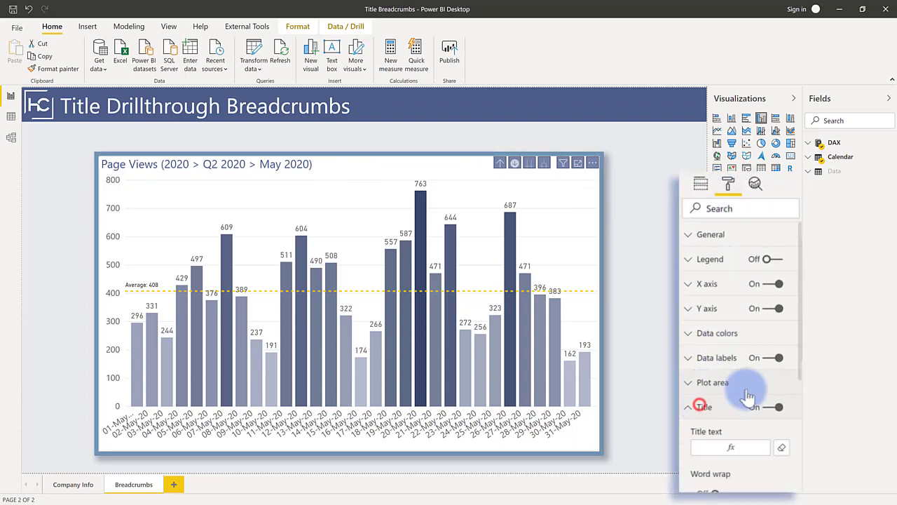
pyautogui.click(727, 453)
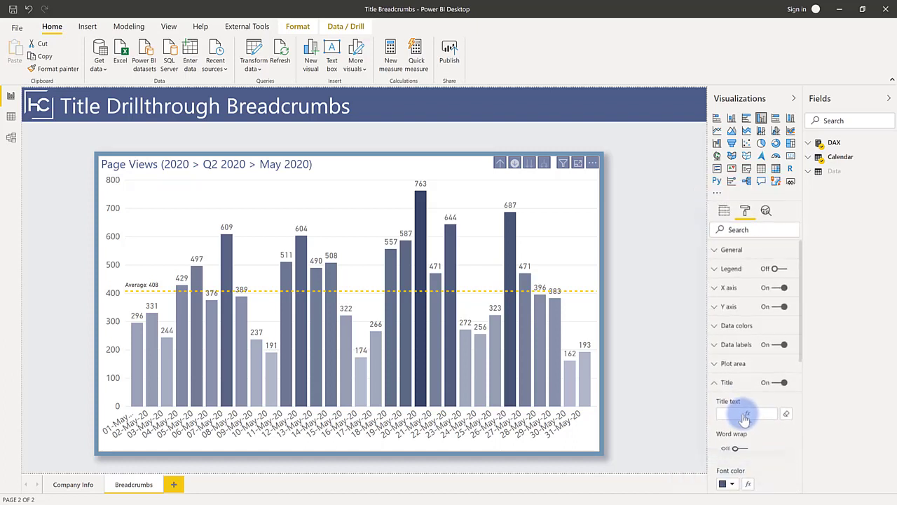
pyautogui.click(746, 415)
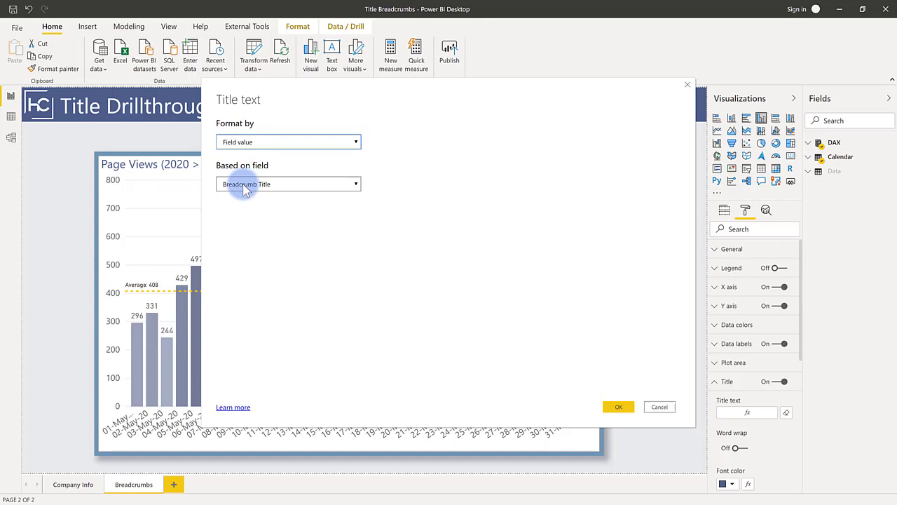
pyautogui.click(659, 409)
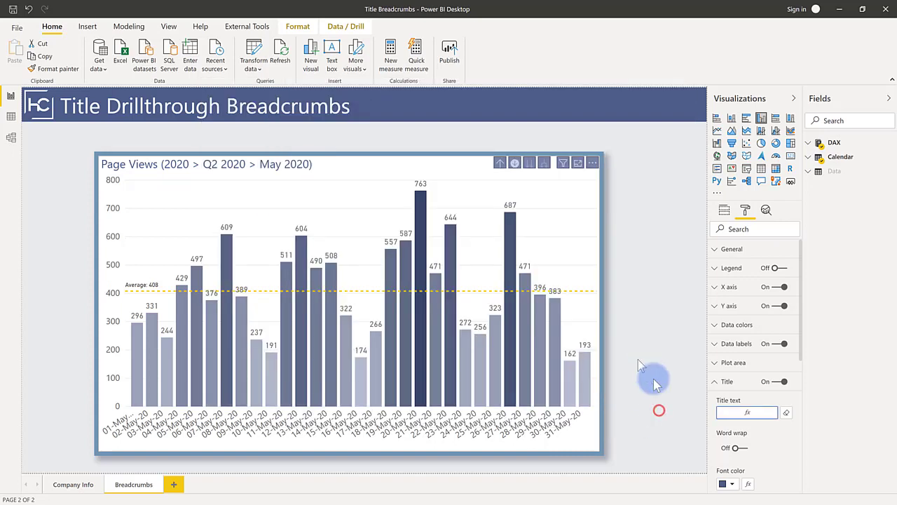
# Step: Expand the DAX table, widen the Fields list, and open the Breadcrumb Title measure's formula
pyautogui.click(808, 143)
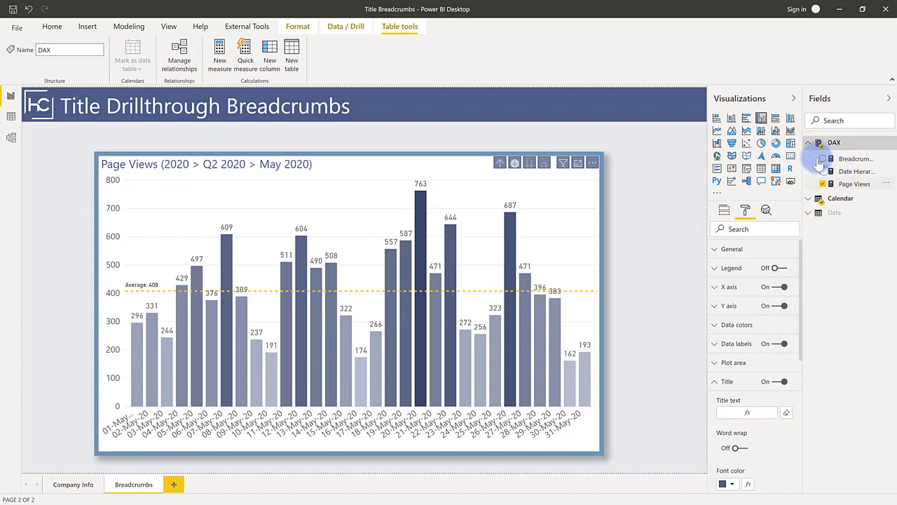
pyautogui.moveTo(804, 157); pyautogui.dragTo(781, 150)
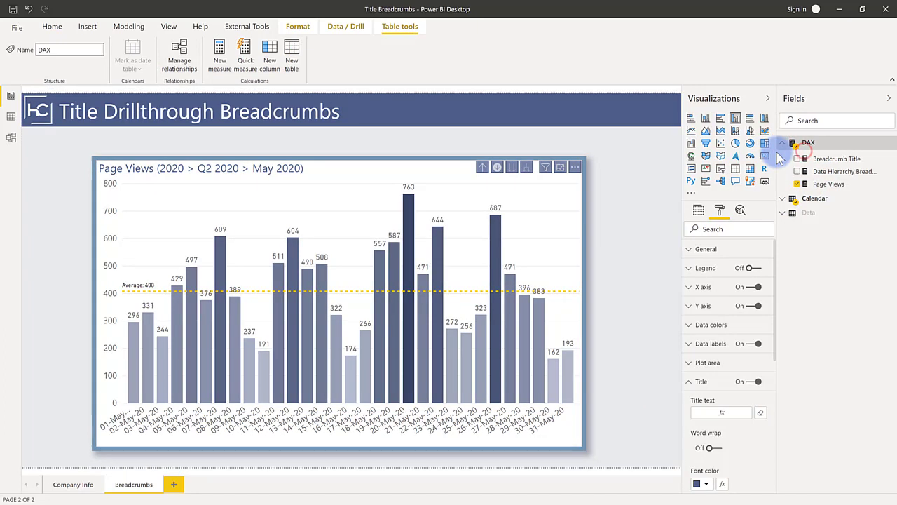
pyautogui.click(836, 161)
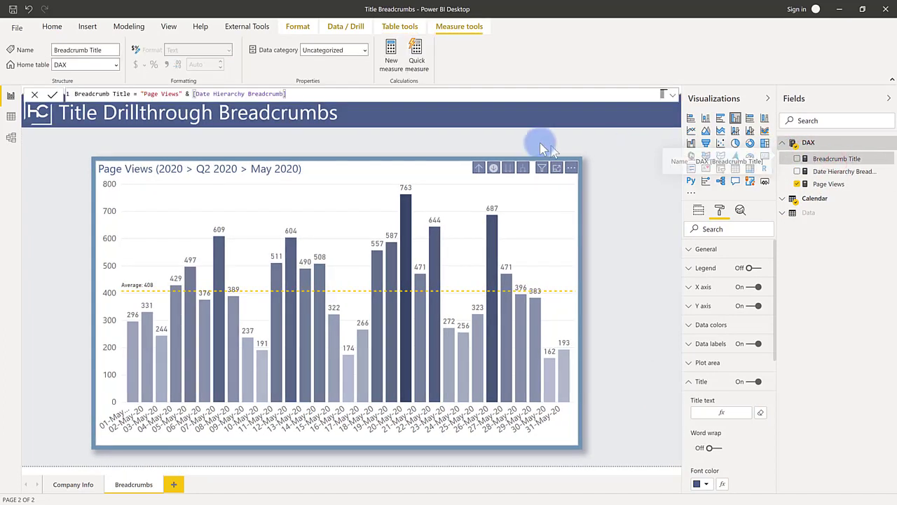
pyautogui.click(323, 96)
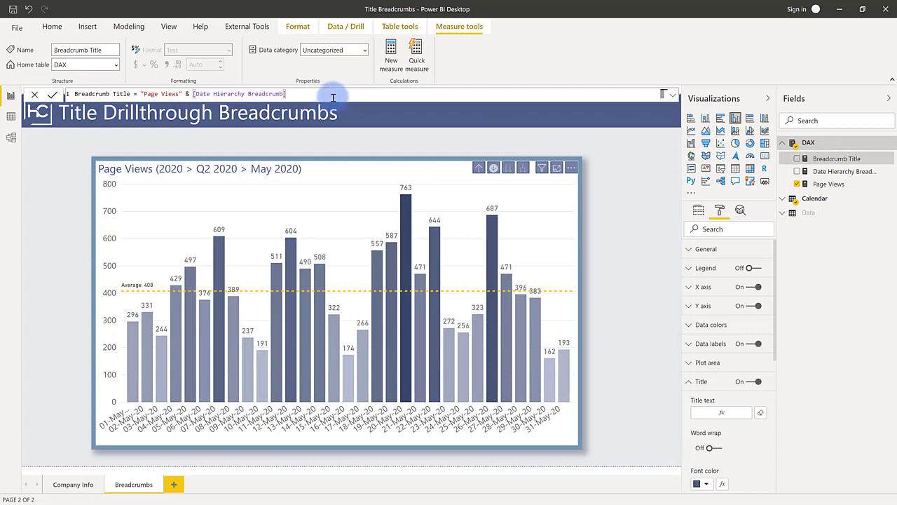
# Step: Highlight the [Date Hierarchy Breadcrumb] reference and open that measure's DAX code
pyautogui.scroll(1, 338, 93)
pyautogui.scroll(2, 339, 93)
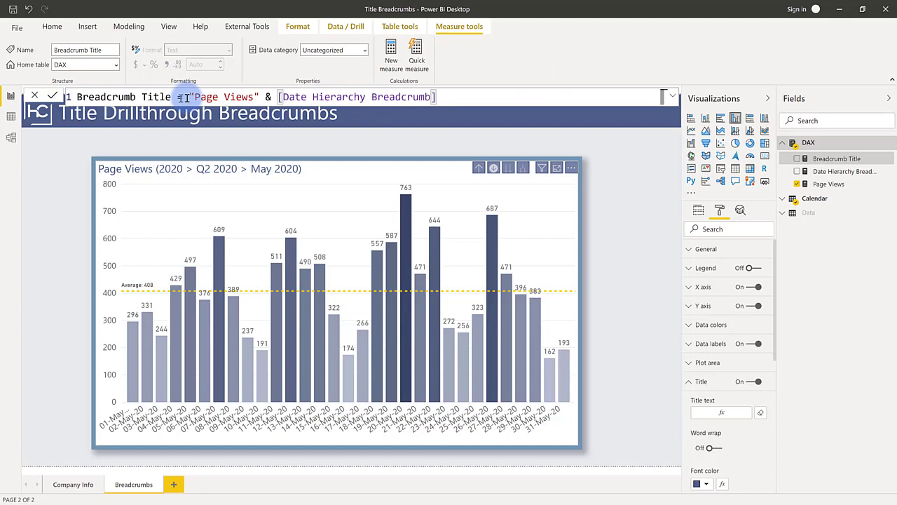
pyautogui.moveTo(280, 97); pyautogui.dragTo(453, 91)
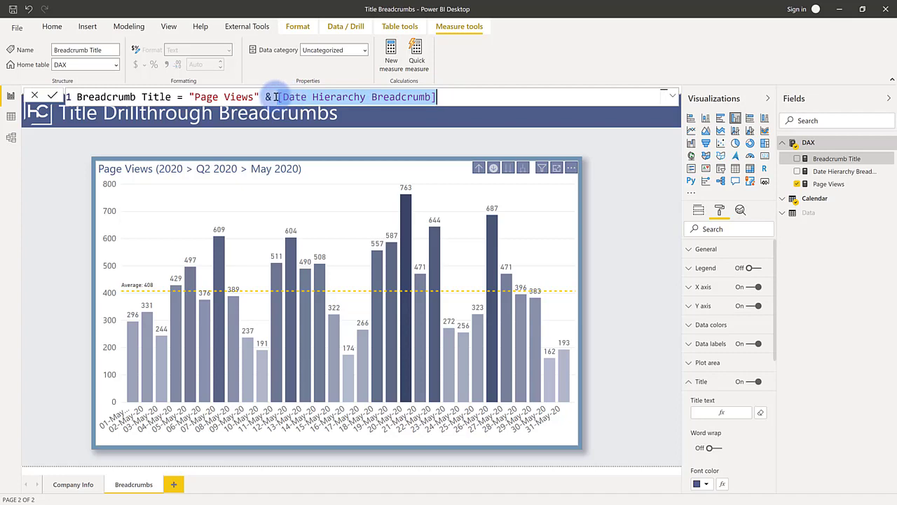
pyautogui.click(819, 173)
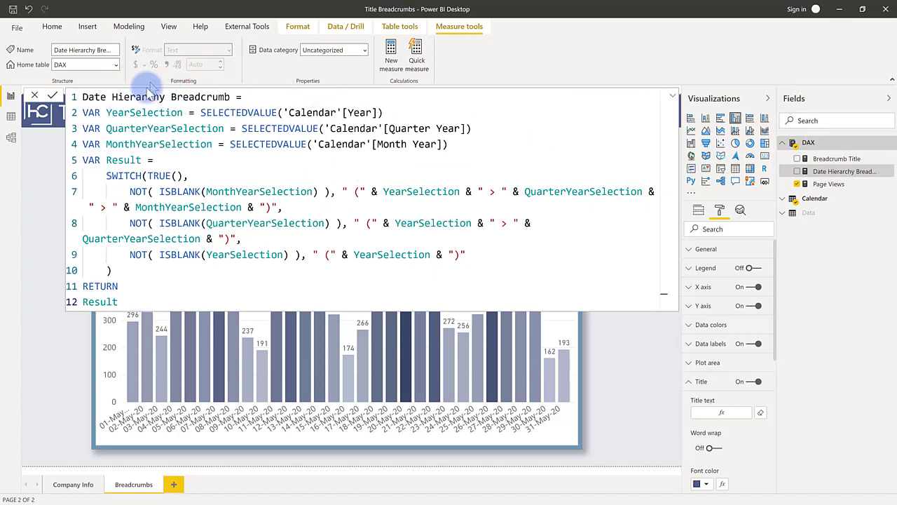
# Step: Review the SELECTEDVALUE variables for Year, Quarter Year and Month Year at the formula's top
pyautogui.click(245, 94)
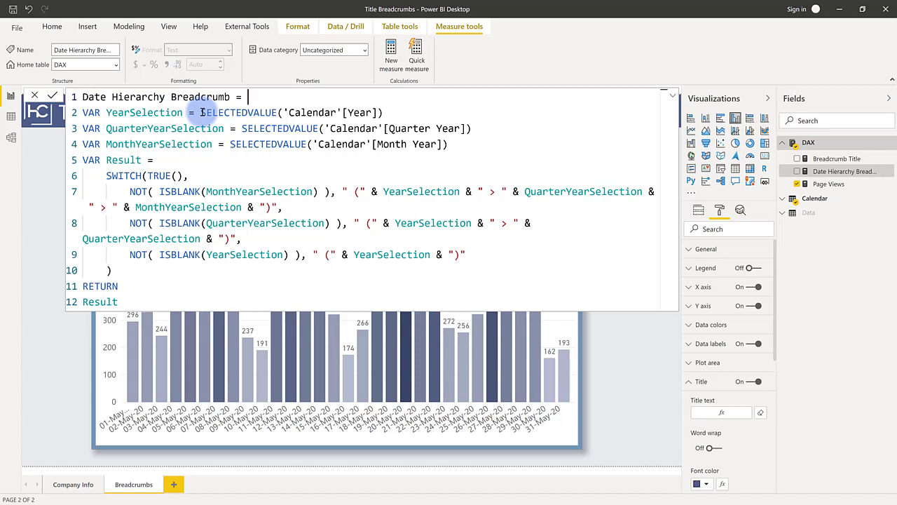
pyautogui.moveTo(201, 112); pyautogui.dragTo(393, 114)
pyautogui.click(228, 122)
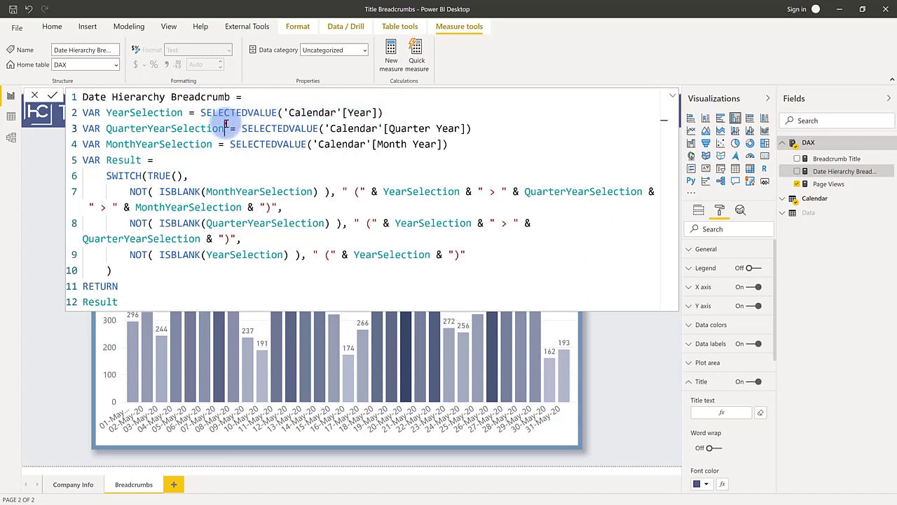
pyautogui.click(246, 128)
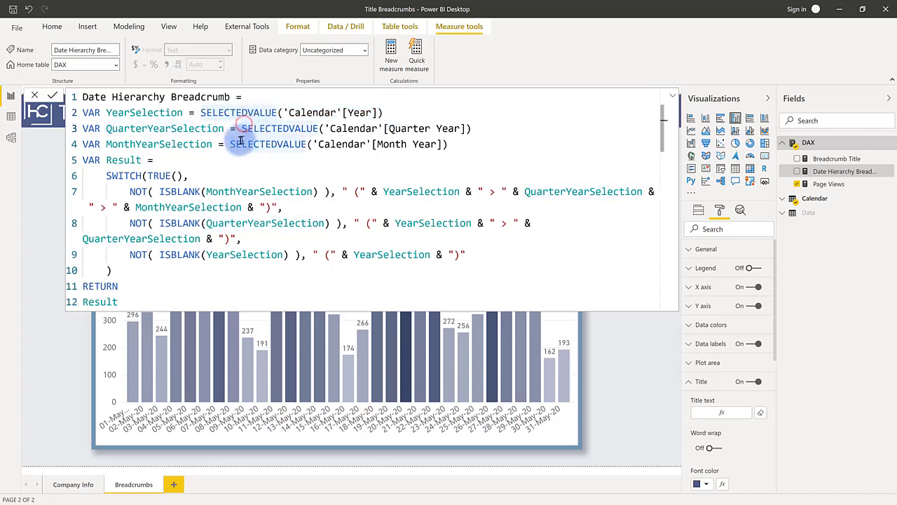
pyautogui.click(398, 105)
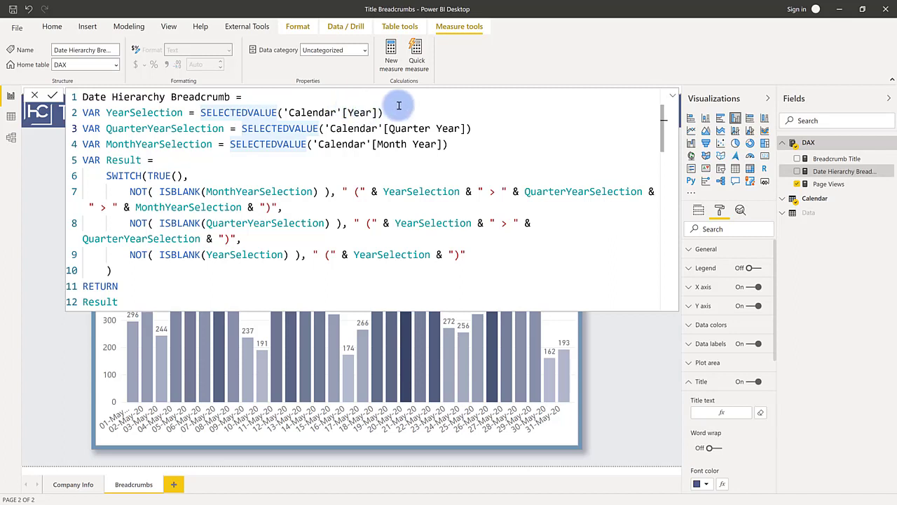
pyautogui.click(209, 122)
pyautogui.scroll(-3, 211, 145)
pyautogui.scroll(3, 210, 148)
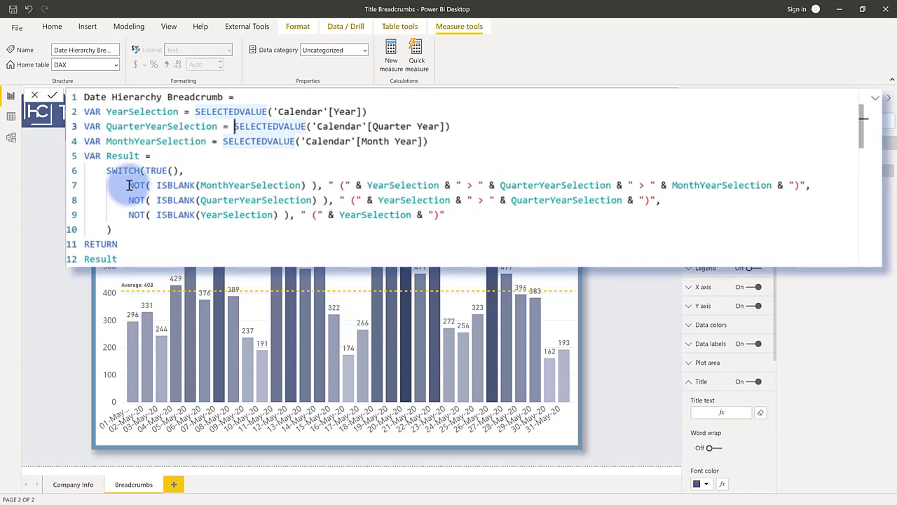
# Step: Walk through the SWITCH conditions on lines 7–9, then close the code and return to the report
pyautogui.click(129, 185)
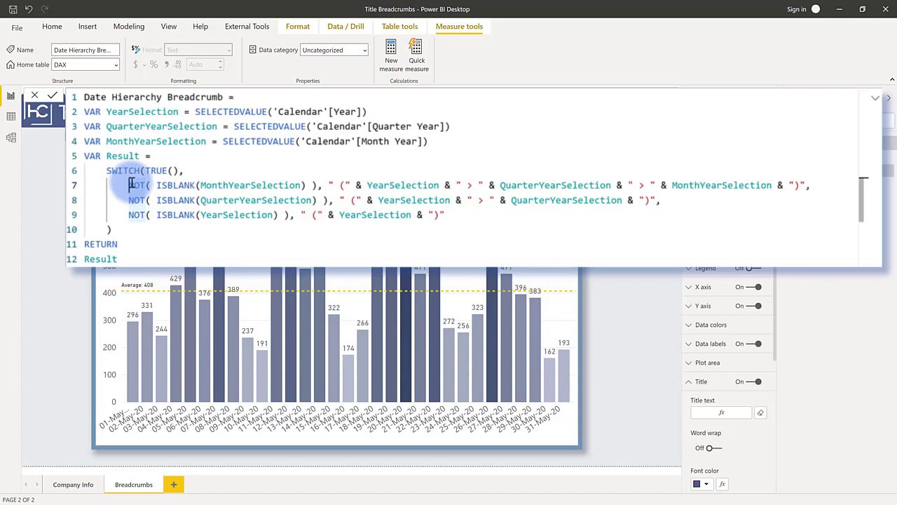
pyautogui.click(128, 214)
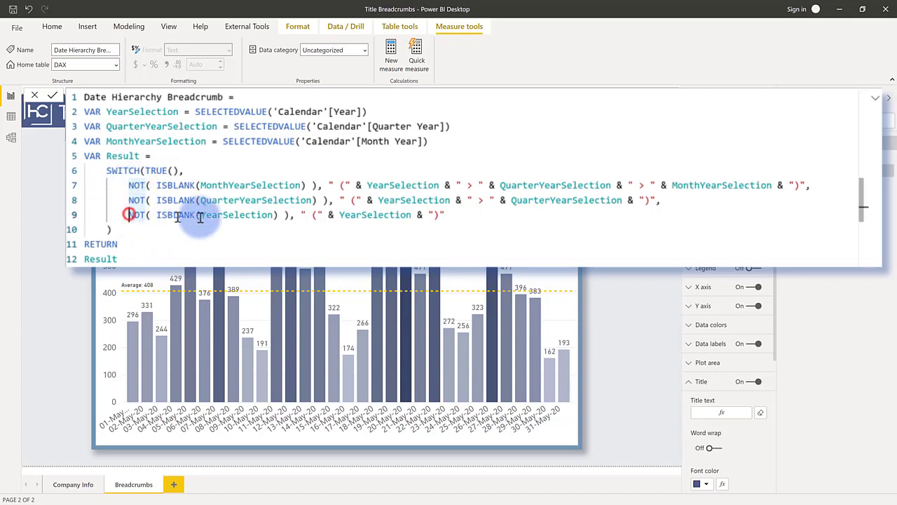
pyautogui.moveTo(200, 217); pyautogui.dragTo(456, 215)
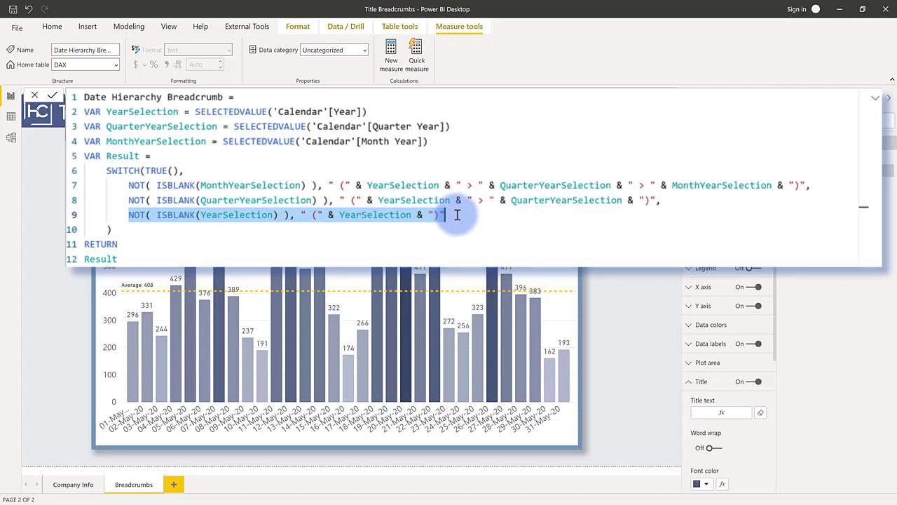
pyautogui.click(456, 215)
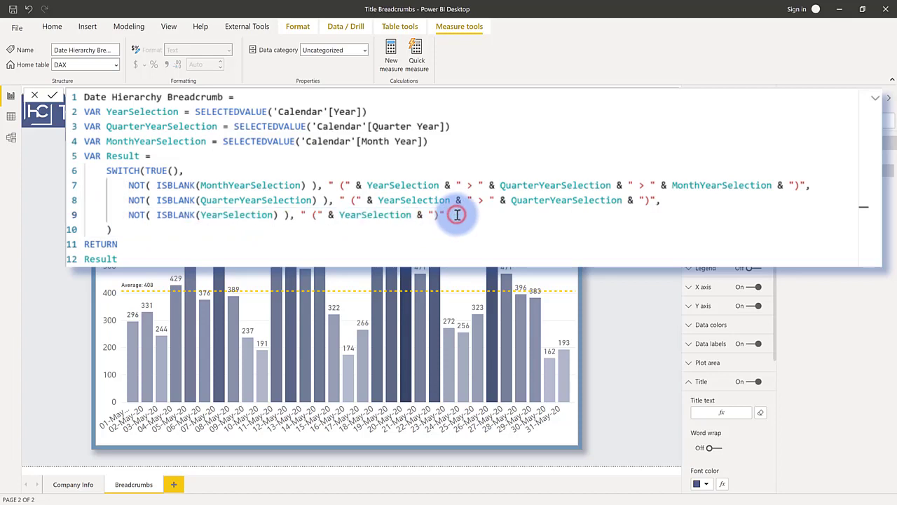
pyautogui.moveTo(457, 215); pyautogui.dragTo(295, 217)
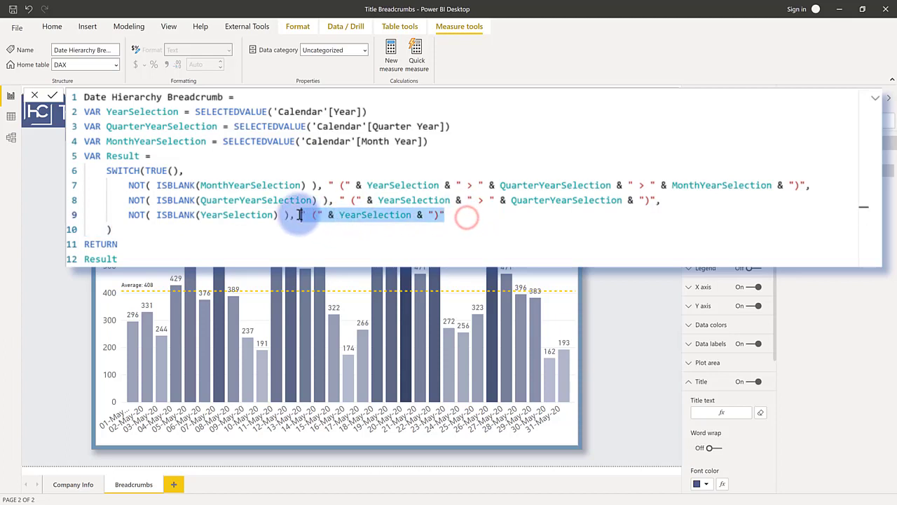
pyautogui.click(205, 200)
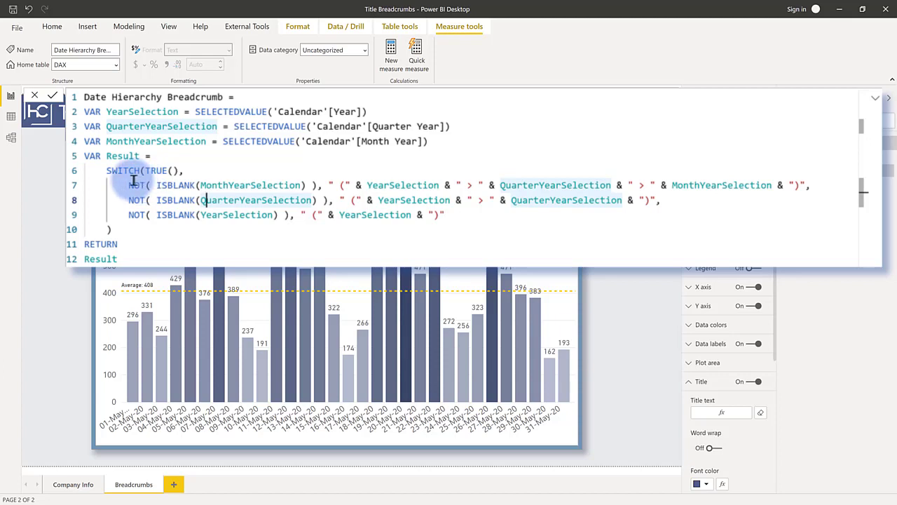
pyautogui.moveTo(129, 186); pyautogui.dragTo(319, 185)
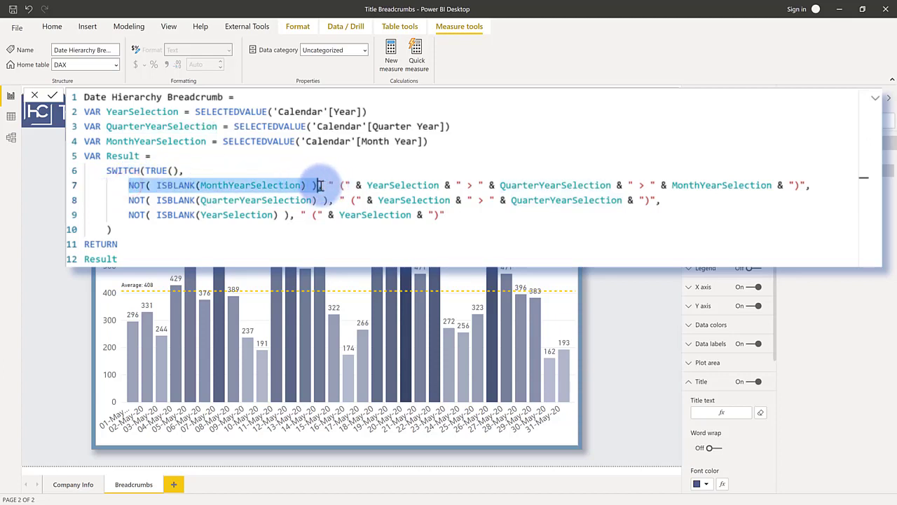
pyautogui.click(132, 261)
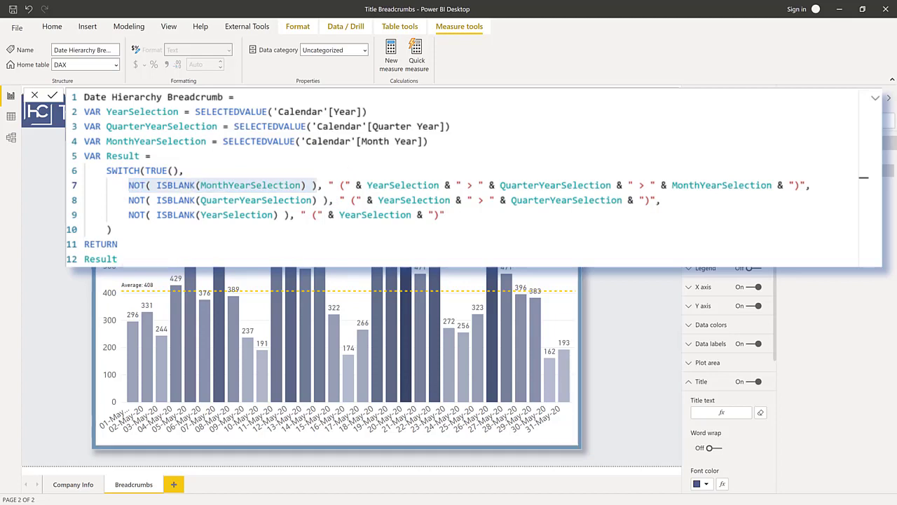
pyautogui.click(698, 210)
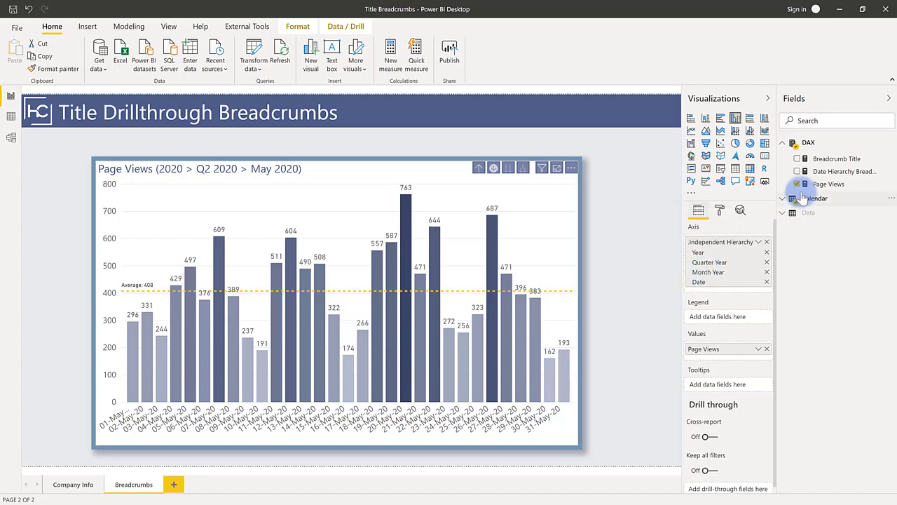
# Step: Reopen Date Hierarchy Breadcrumb and trace line 7's concatenation of year, quarter and month with > separators
pyautogui.click(829, 174)
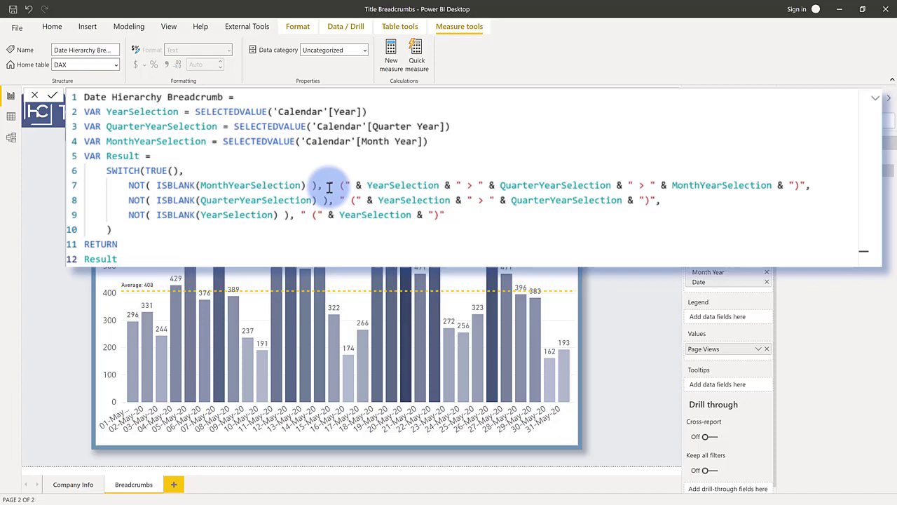
pyautogui.moveTo(329, 186); pyautogui.dragTo(353, 183)
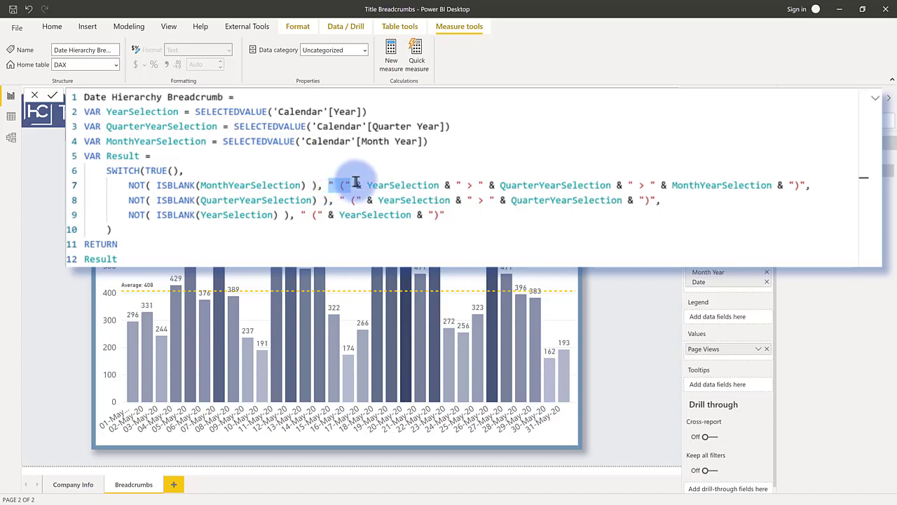
pyautogui.click(363, 185)
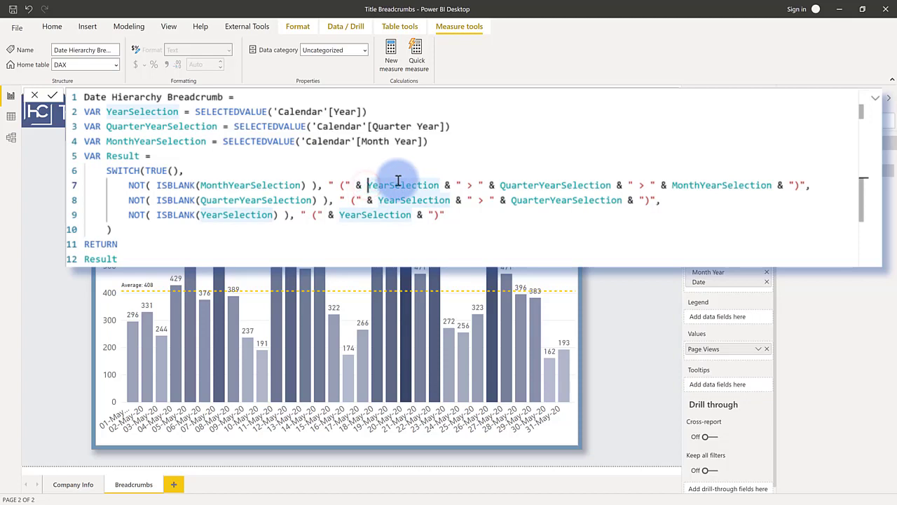
pyautogui.click(463, 184)
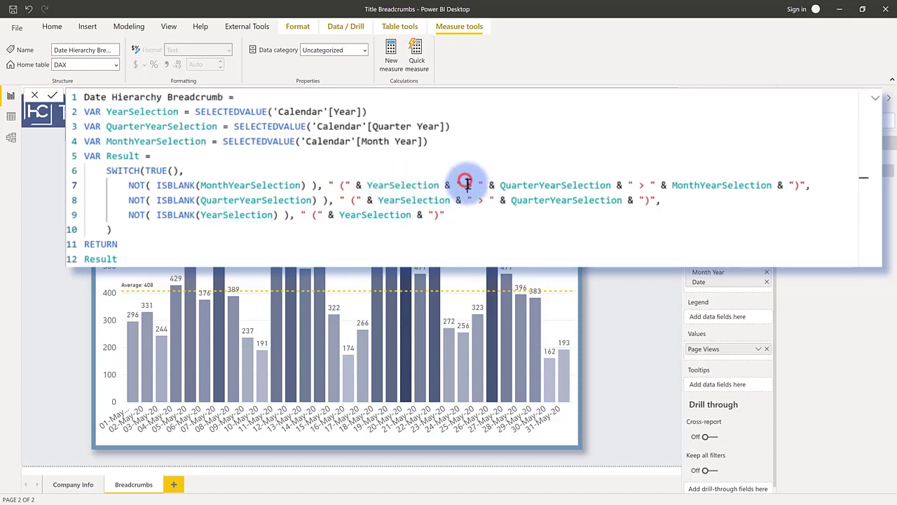
pyautogui.click(395, 185)
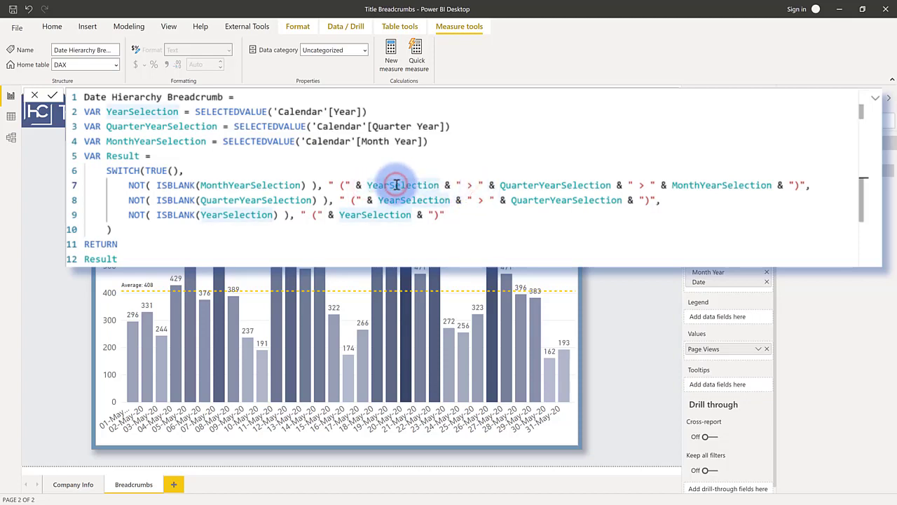
pyautogui.click(518, 185)
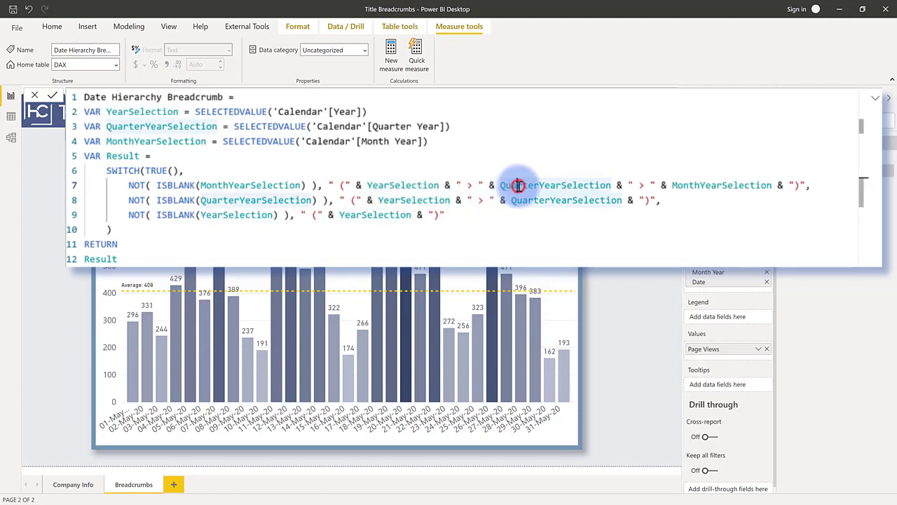
pyautogui.click(694, 185)
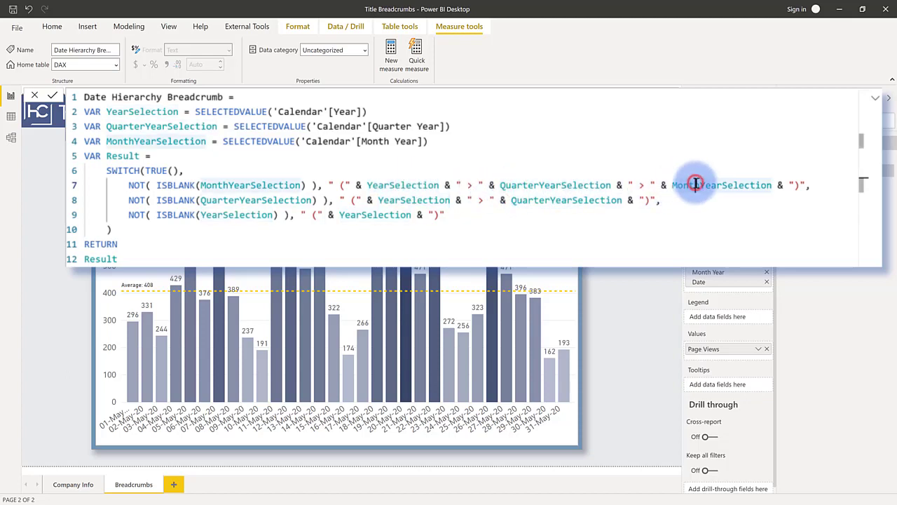
pyautogui.moveTo(329, 185); pyautogui.dragTo(810, 185)
# Step: Collapse the formula to one line, expand it again, and put the caret on line 8
pyautogui.click(875, 98)
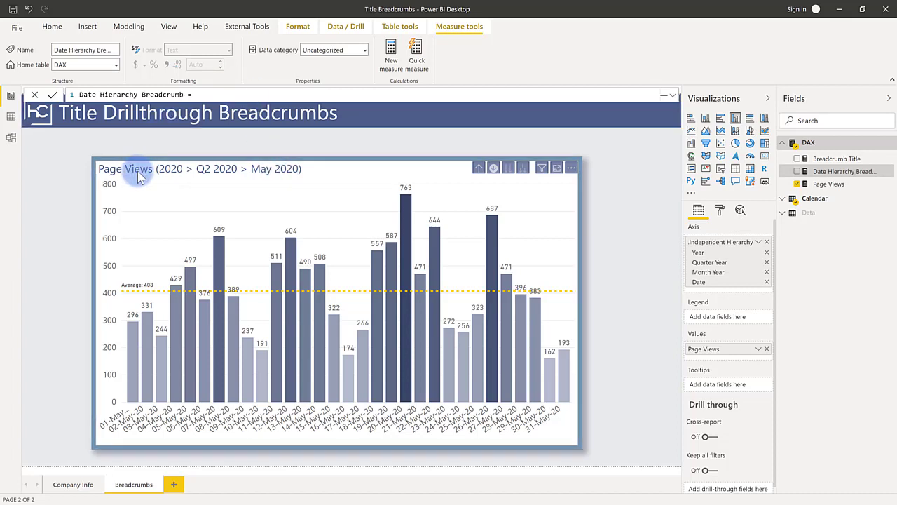
pyautogui.click(671, 95)
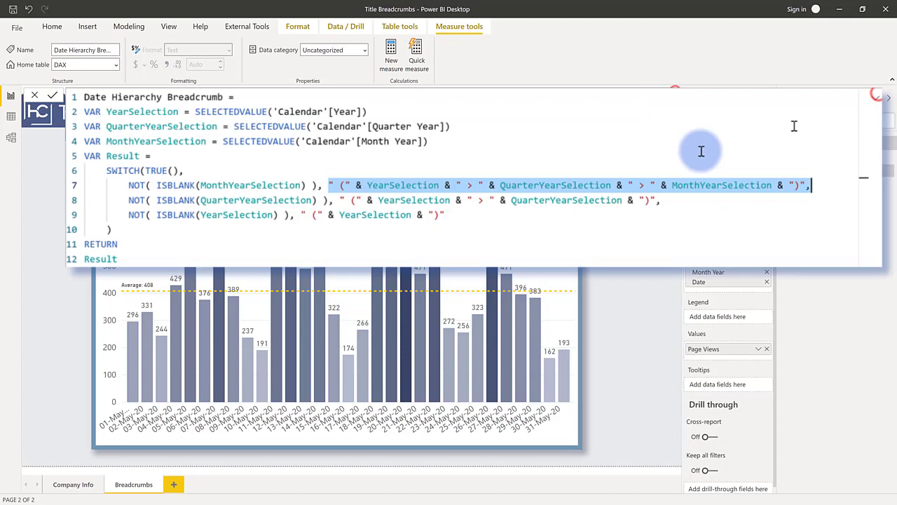
pyautogui.click(163, 197)
pyautogui.click(127, 201)
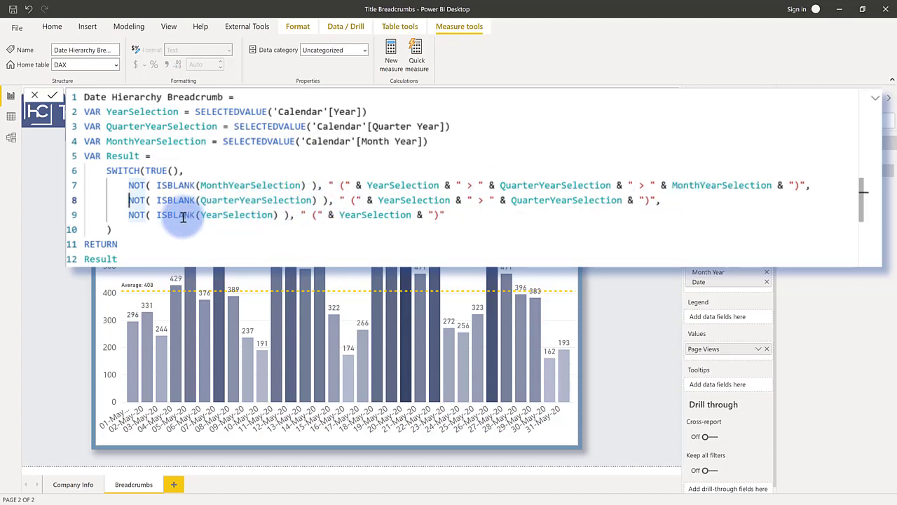
pyautogui.click(875, 98)
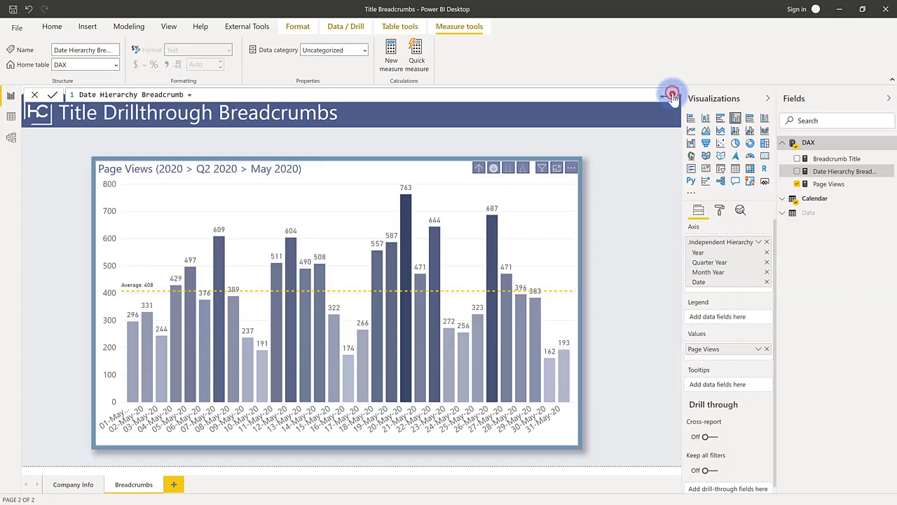
pyautogui.click(478, 170)
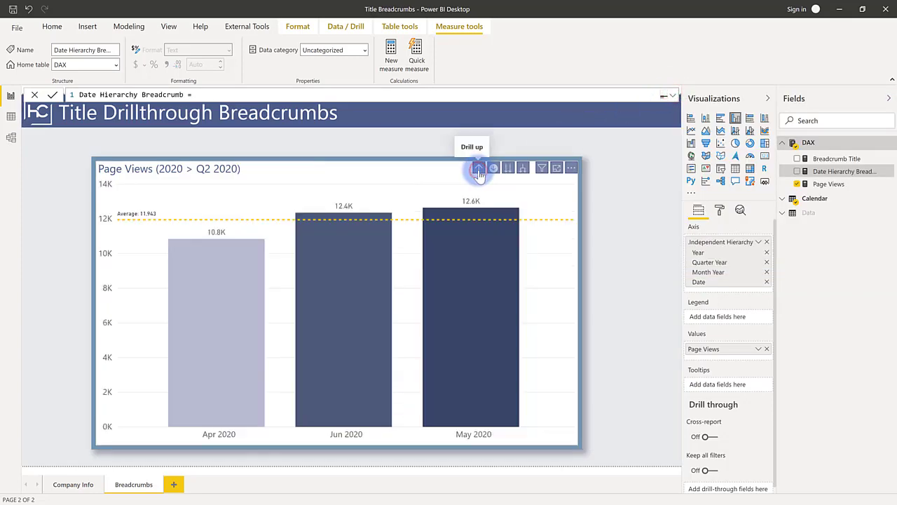
pyautogui.click(478, 171)
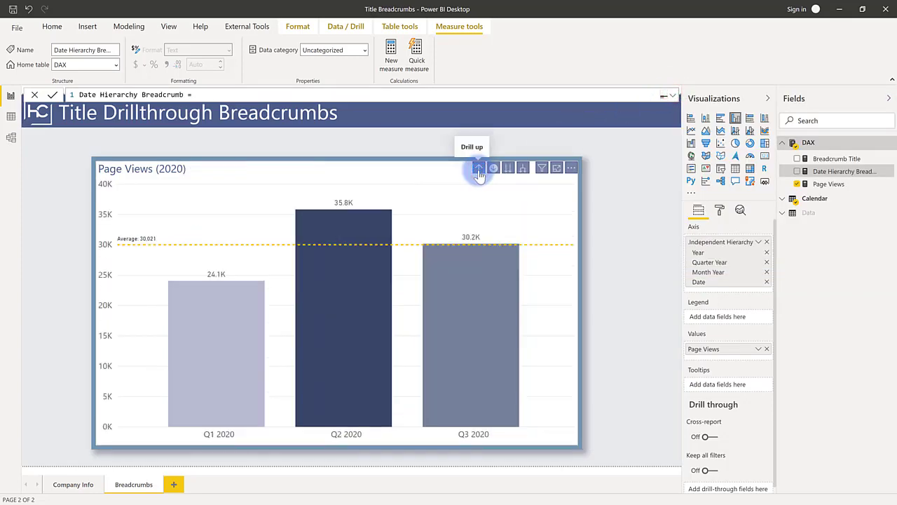
pyautogui.click(340, 313)
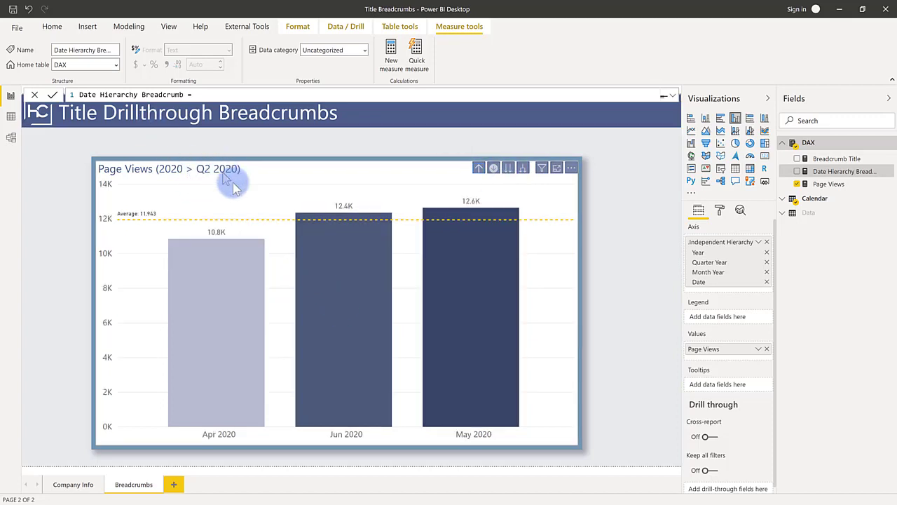
pyautogui.click(434, 275)
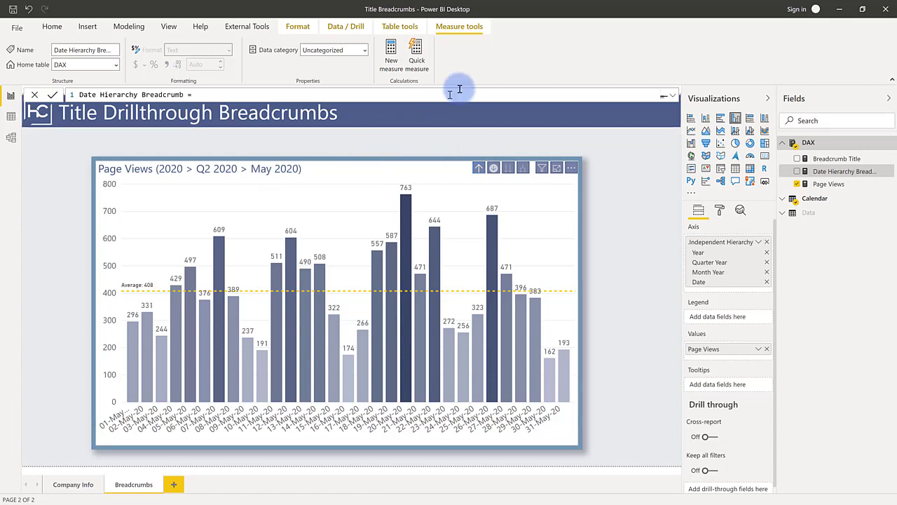
# Step: Expand the formula bar to show all twelve lines of the Date Hierarchy Breadcrumb DAX
pyautogui.click(673, 95)
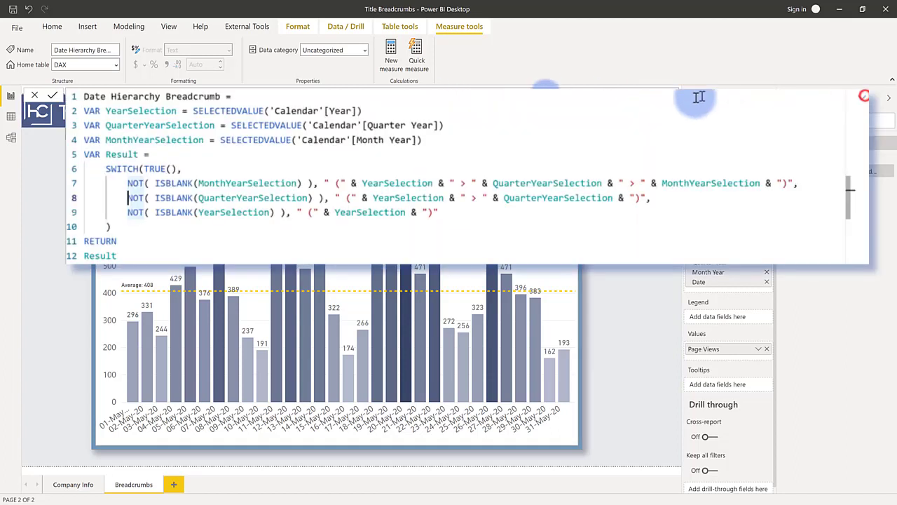